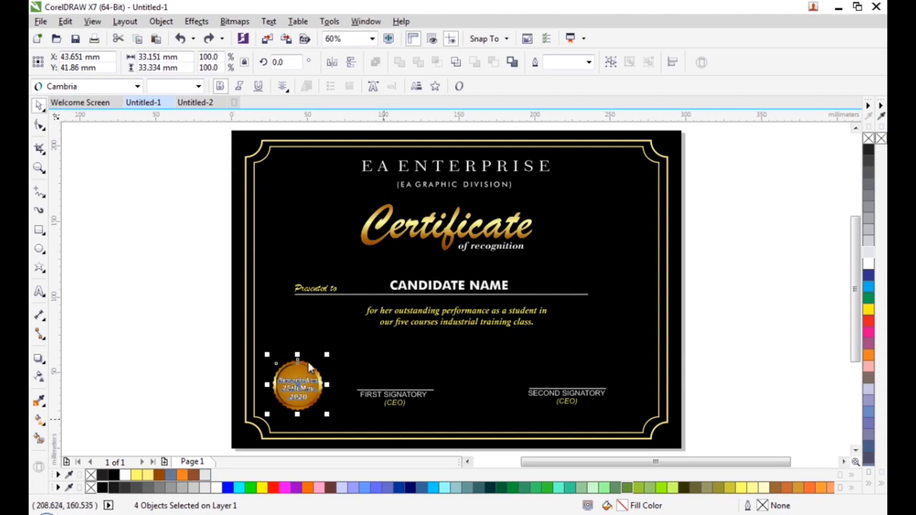
- Switch to the Untitled-2 document and draw a five-pointed star about 4 in wide on the lower part of the page
left_click(180, 350)
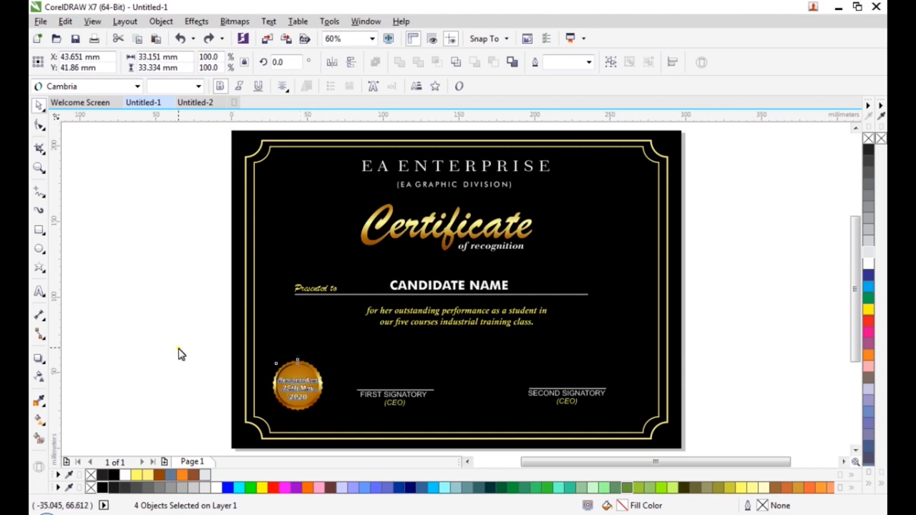
left_click(204, 105)
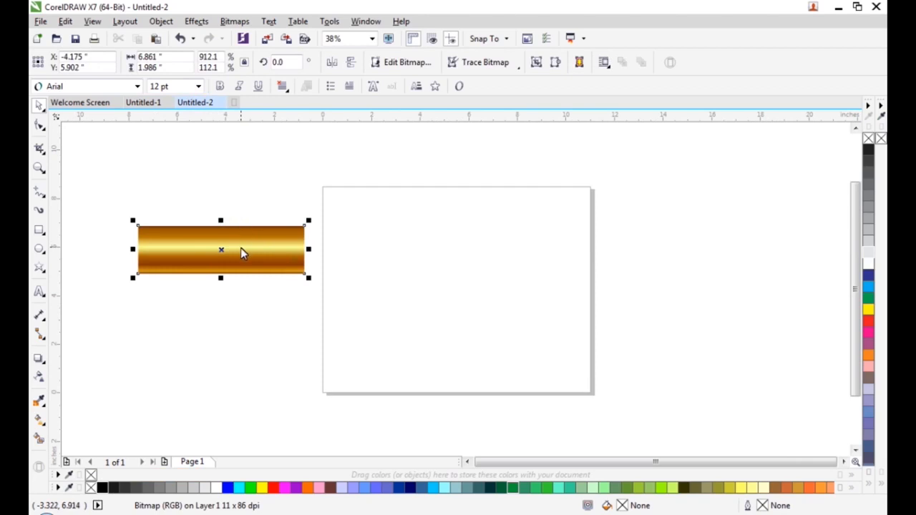
left_click(39, 269)
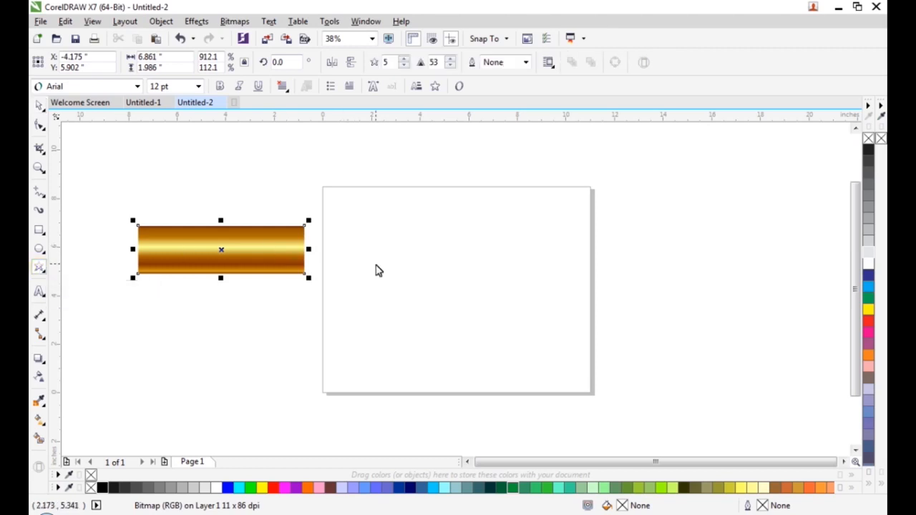
left_click_drag(373, 259, 455, 370)
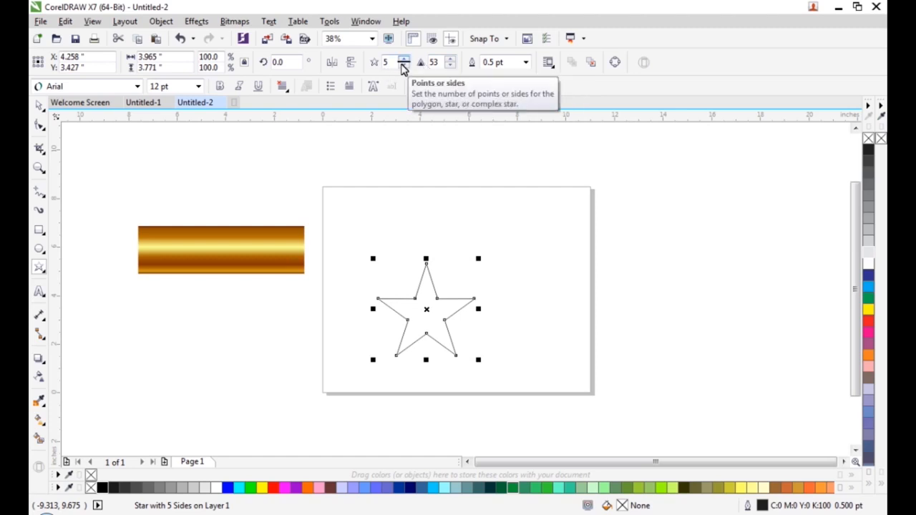
- Set the star to 30 points with a sharpness of 4 to form a scalloped seal shape
left_click_drag(403, 60, 405, 62)
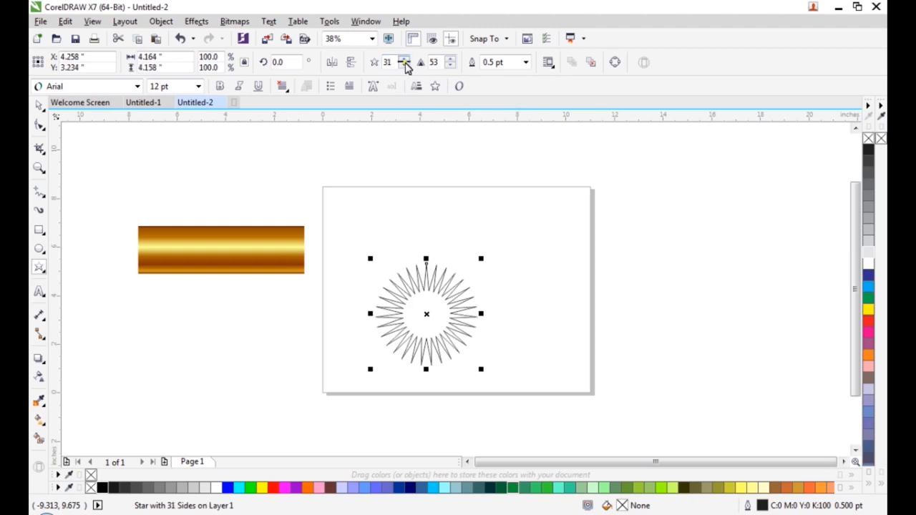
left_click(404, 64)
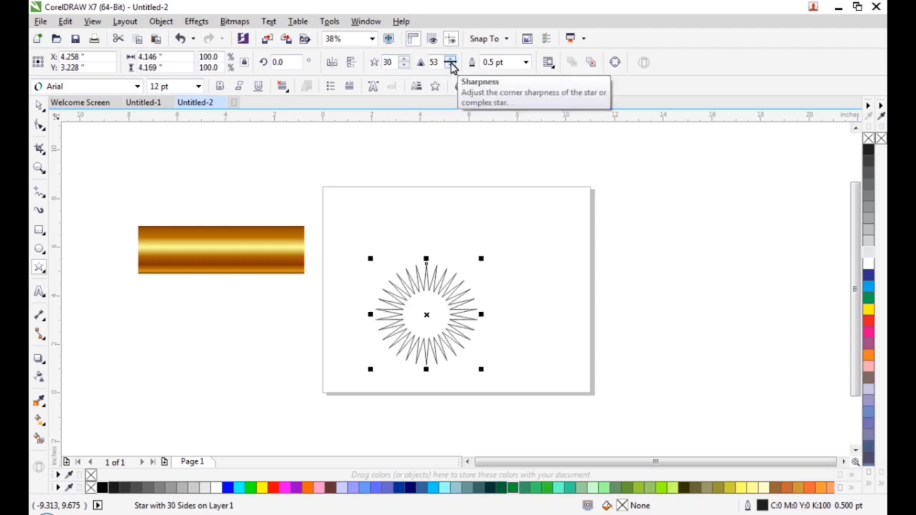
mouse_move(451, 64)
left_mouse_down()
mouse_move(458, 86)
mouse_move(451, 64)
left_mouse_up()
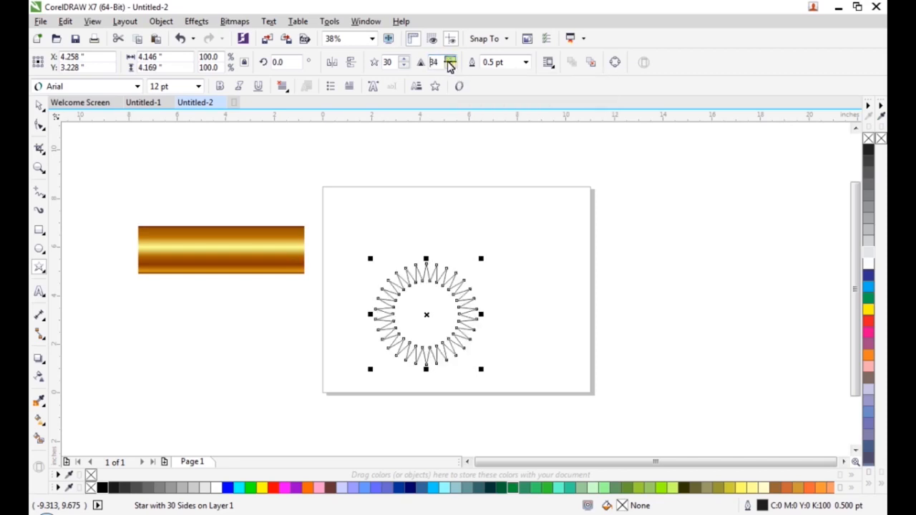
double_click(438, 62)
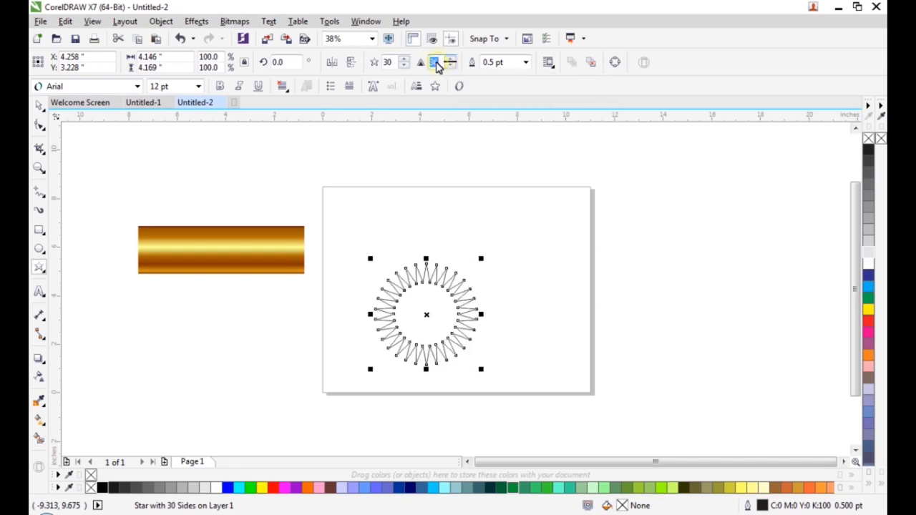
type("4")
left_click(453, 143)
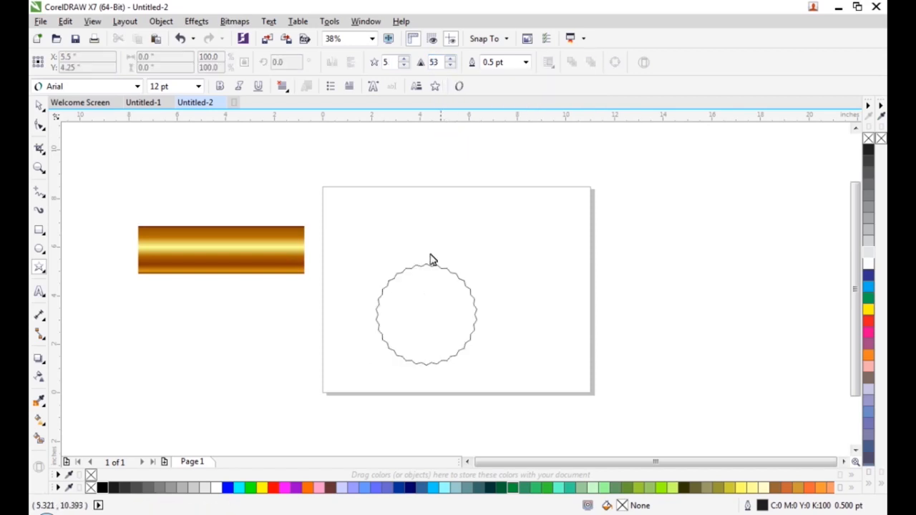
- Duplicate the gold gradient bitmap and place the copy slightly below the original
left_click(41, 108)
left_click(440, 315)
left_click(232, 256)
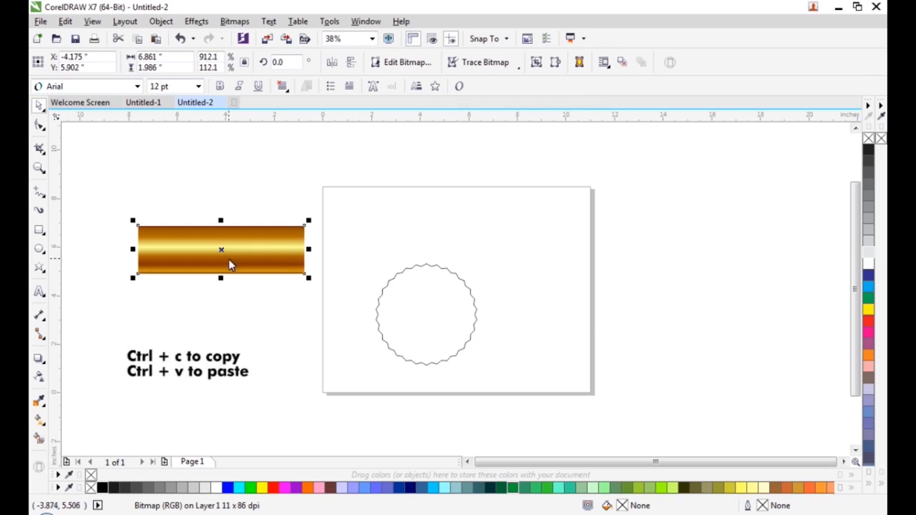
key("ctrl+v")
left_click_drag(246, 259, 251, 295)
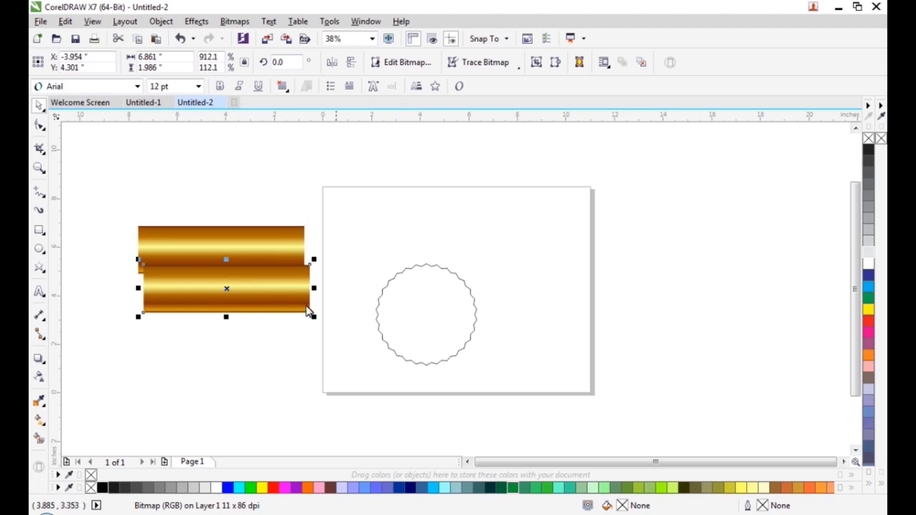
- PowerClip the copied gold bitmap inside the scalloped seal shape
right_click(268, 295)
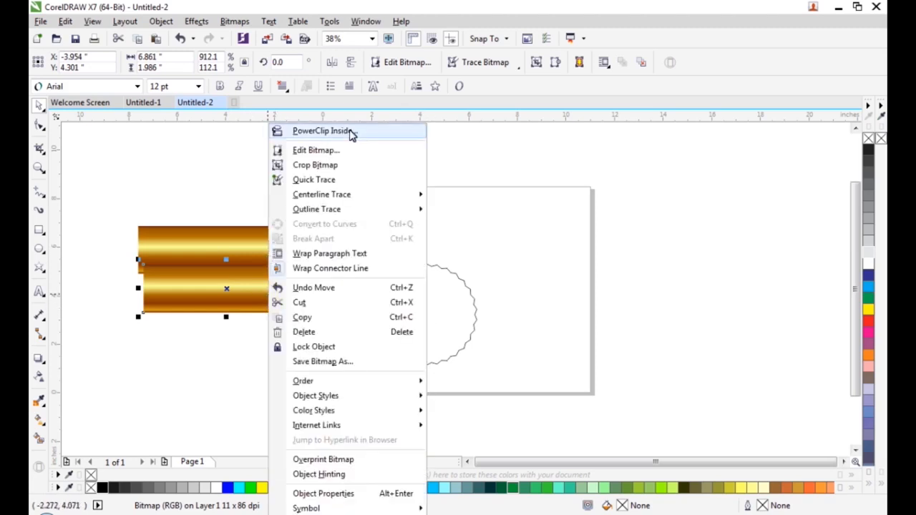
left_click(403, 296)
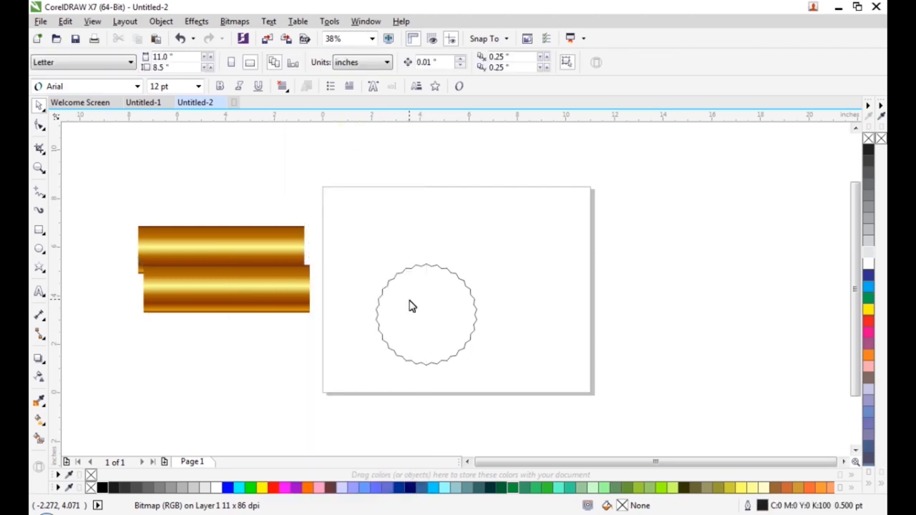
left_click(410, 307)
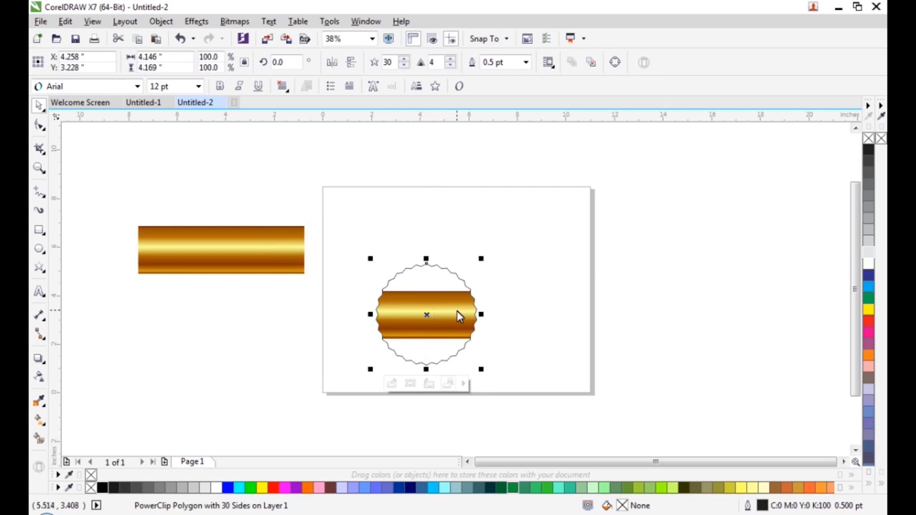
- Edit the PowerClip contents, stretching the gold bitmap vertically to about 5.27 in so it covers the whole seal, and finish editing
left_click(456, 310, "ctrl")
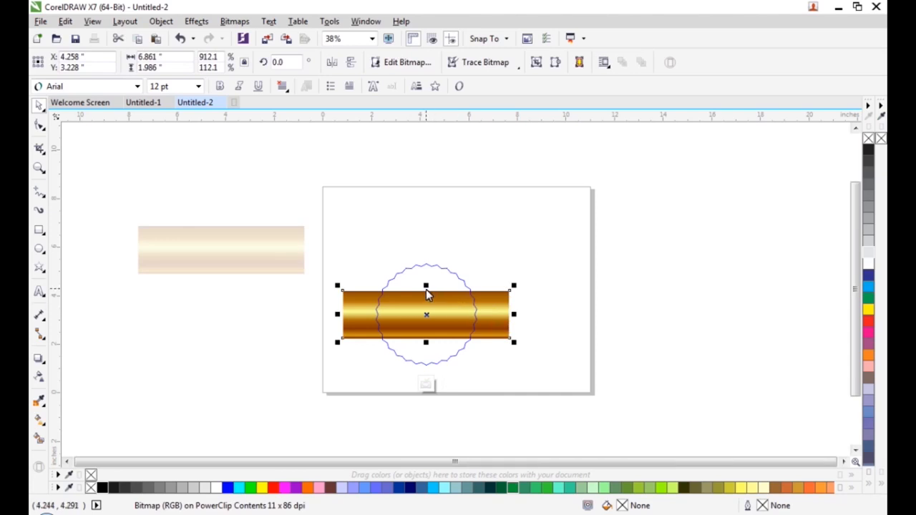
left_click_drag(426, 287, 426, 249)
left_click_drag(429, 347, 430, 383)
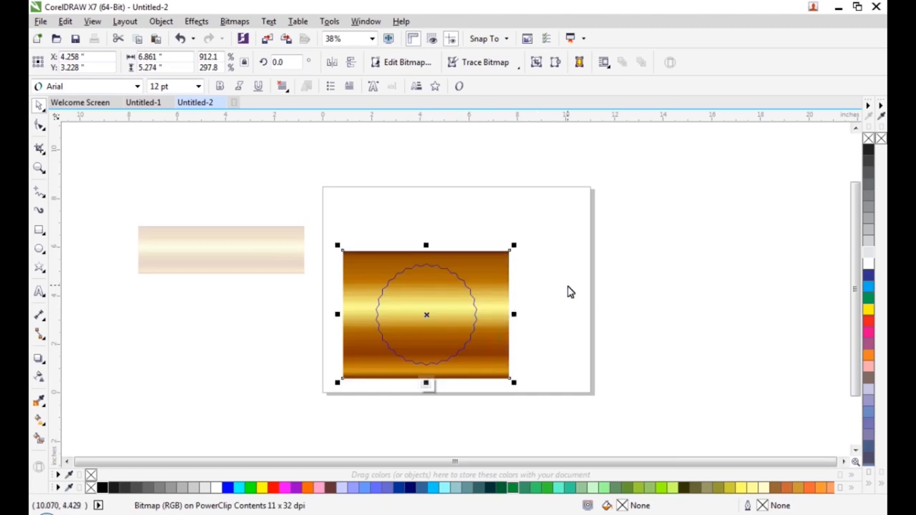
left_click(568, 292)
left_click(534, 304)
- Set the gold seal's outline width to None
left_click(469, 315)
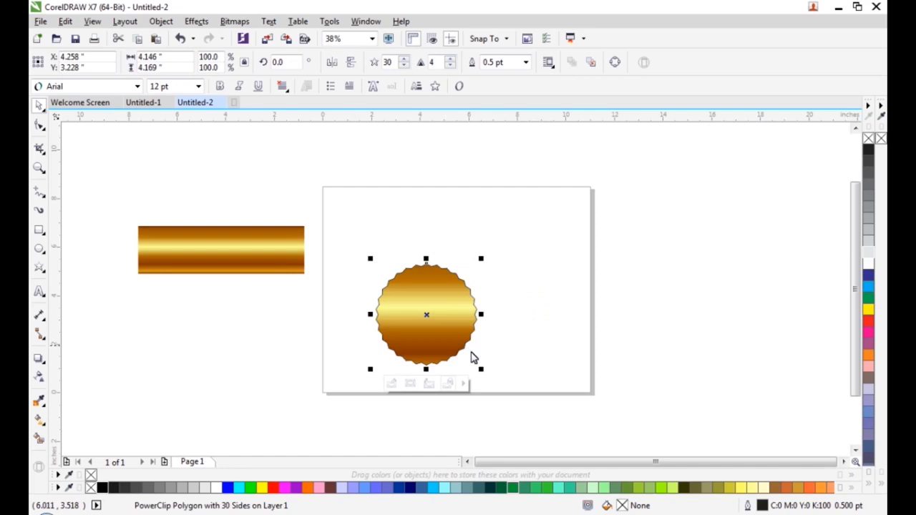
left_click(527, 63)
left_click(501, 74)
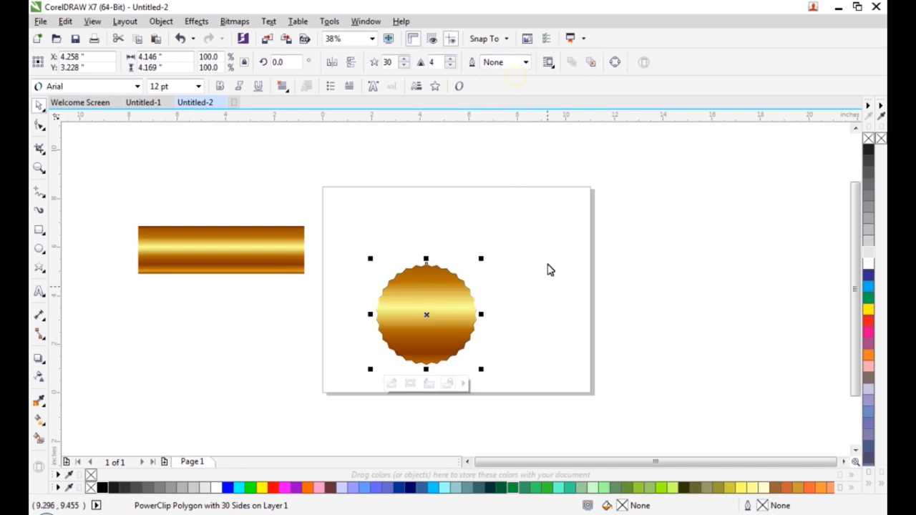
left_click(547, 268)
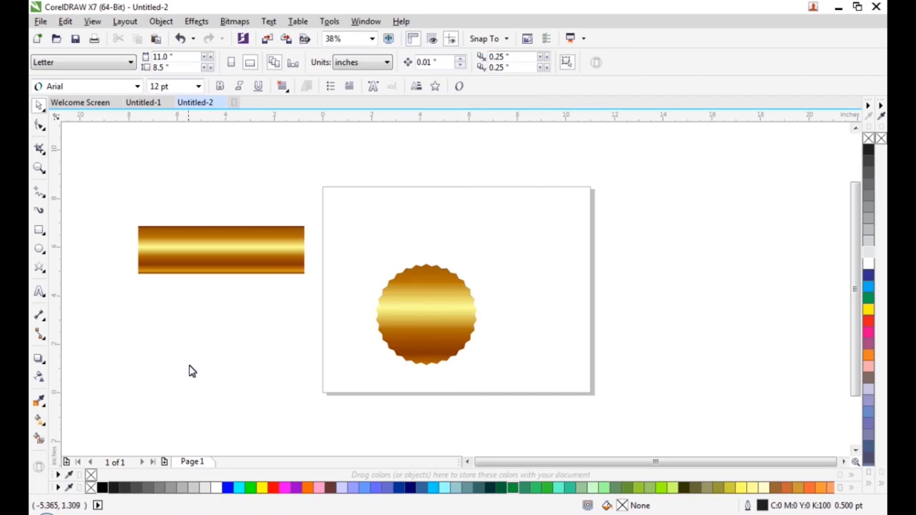
- Draw a circle about 3.45 in in diameter and centre it on the gold seal
left_click(39, 250)
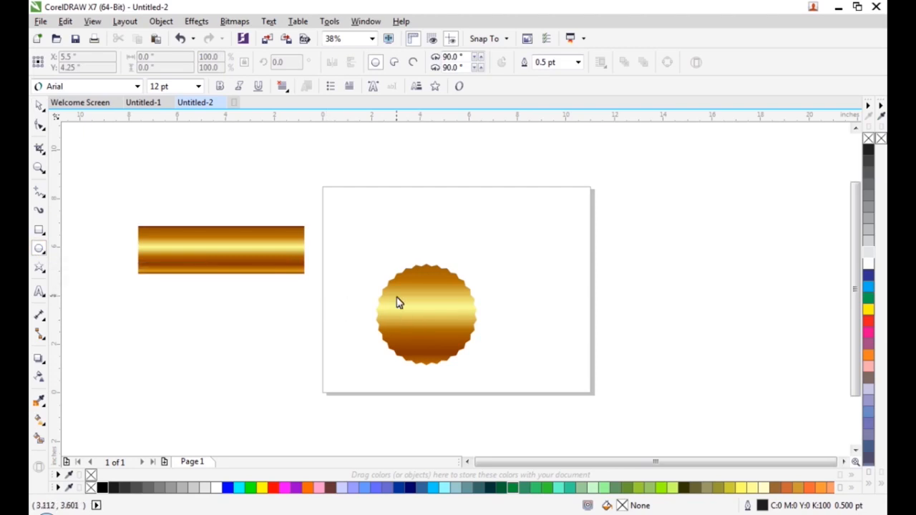
left_click_drag(397, 295, 468, 384)
left_click(39, 105)
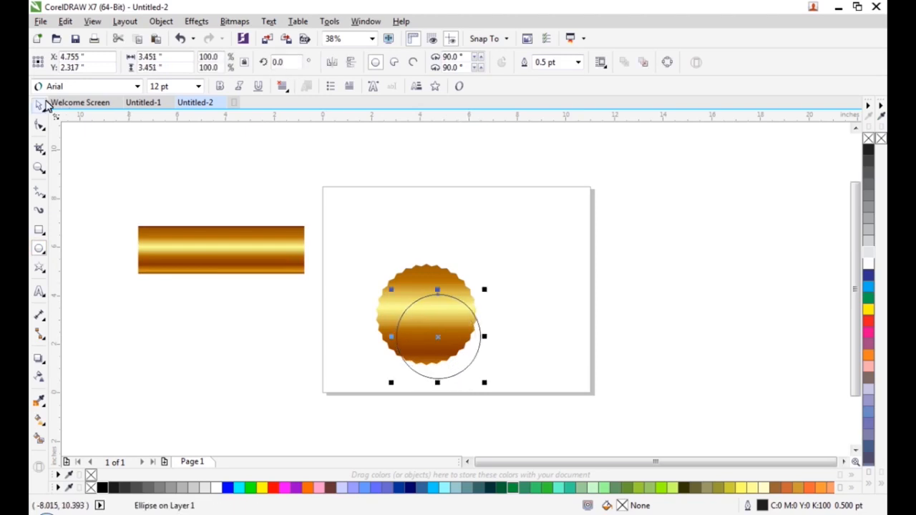
left_click_drag(430, 339, 422, 318)
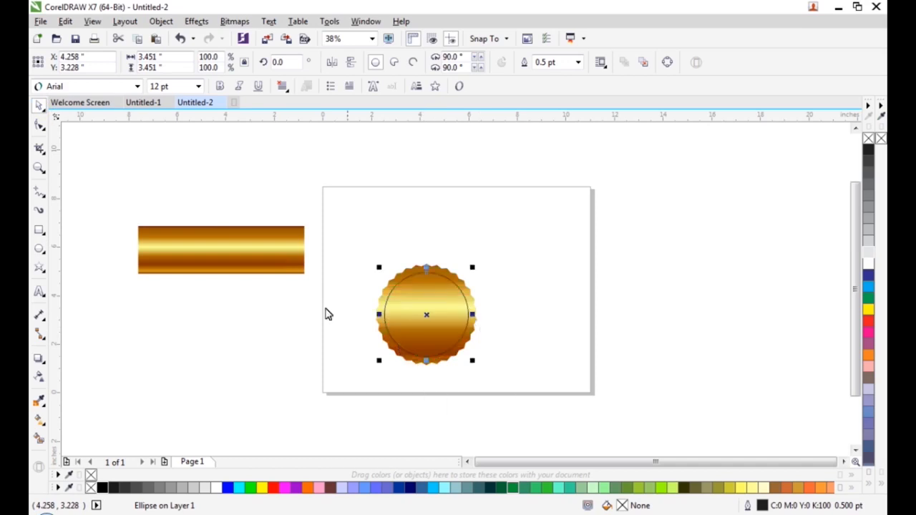
left_click_drag(333, 228, 562, 416)
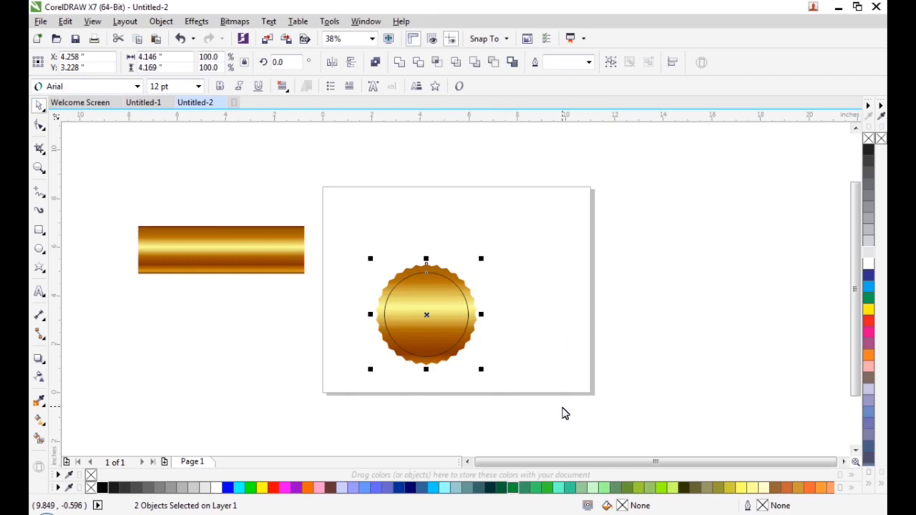
left_click(568, 335)
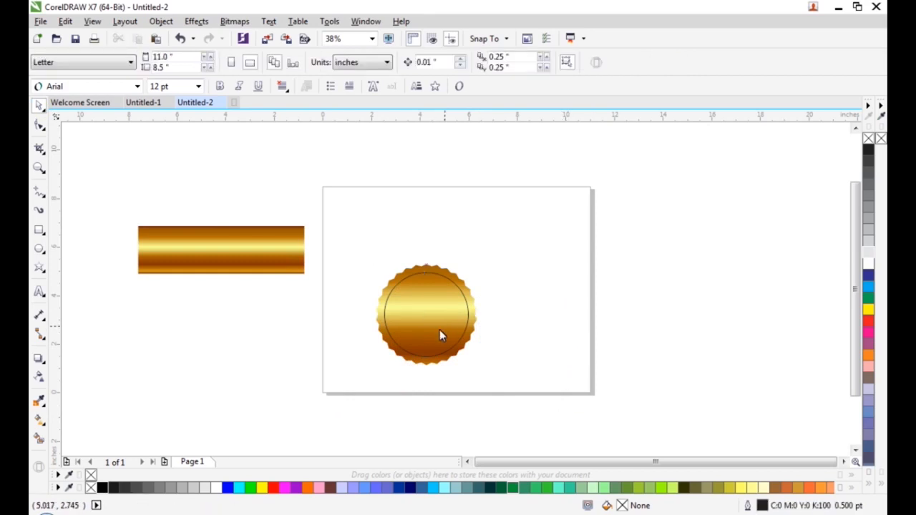
- Give the inner circle a fountain fill of the elliptical type
left_click(439, 321)
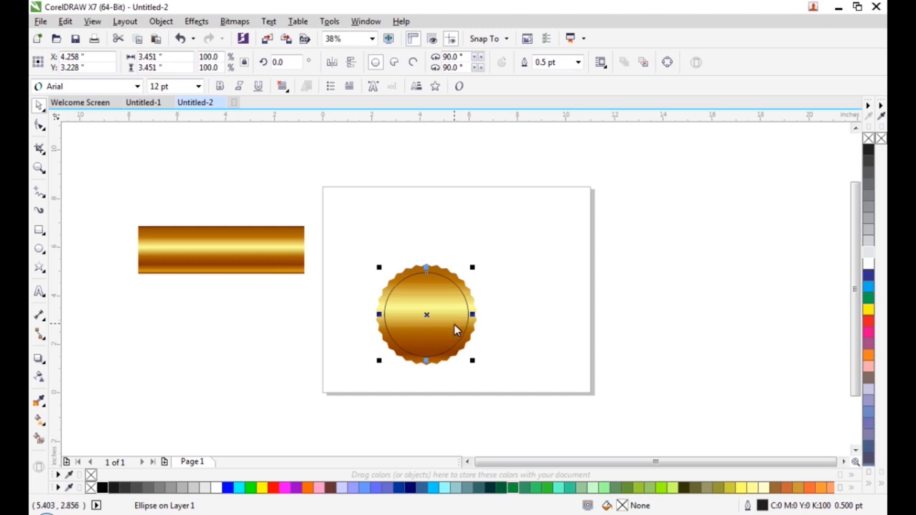
key("F11")
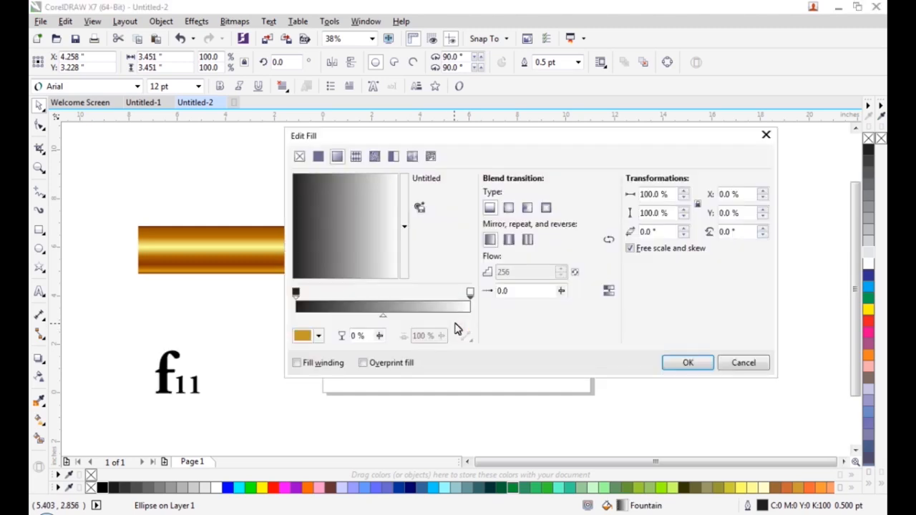
left_click_drag(543, 136, 603, 119)
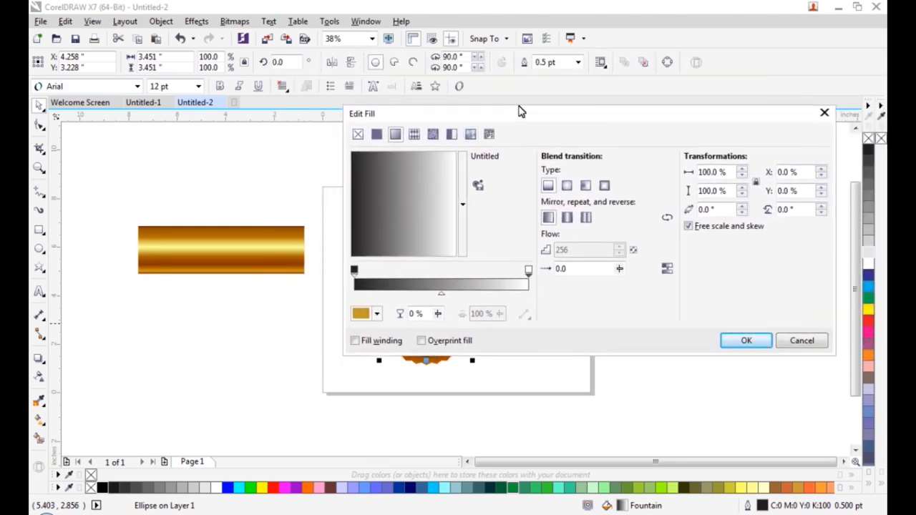
left_click_drag(520, 118, 486, 24)
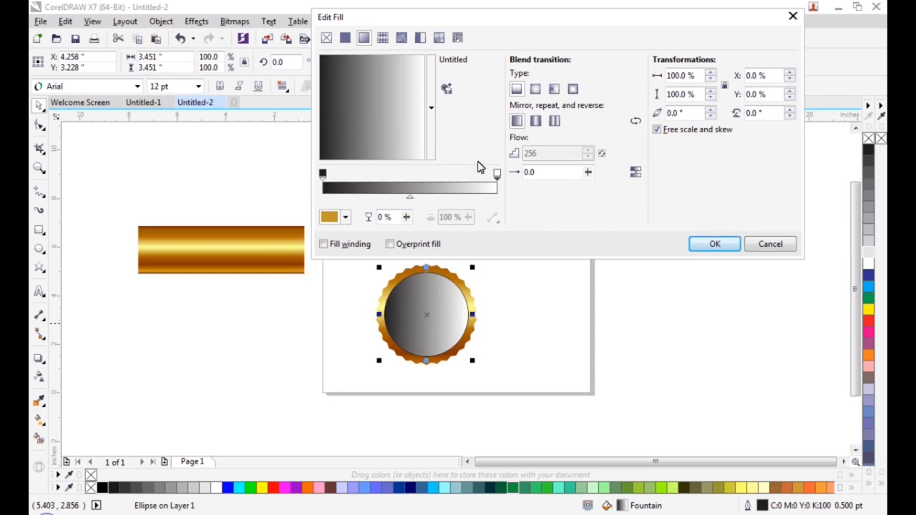
left_click(535, 90)
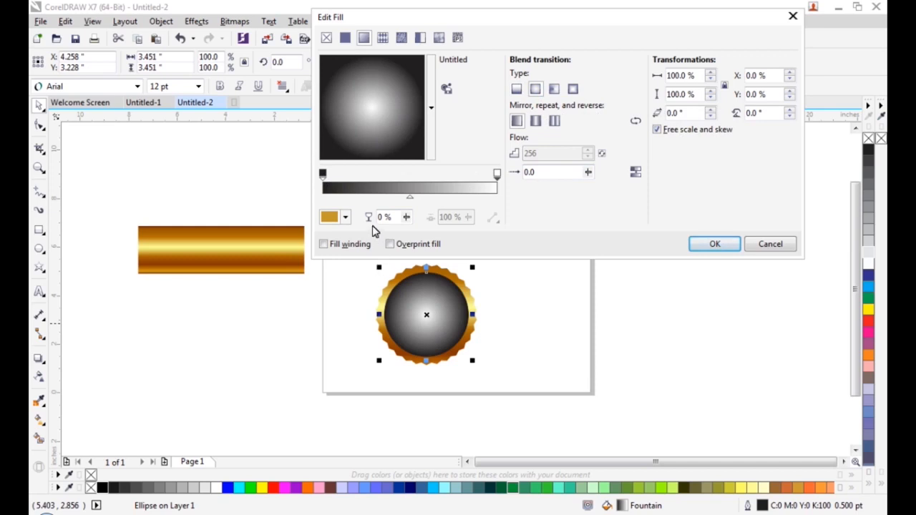
- Set the fountain fill's black outer node to the brown #9B5000 sampled from the gold bitmap
left_click(322, 176)
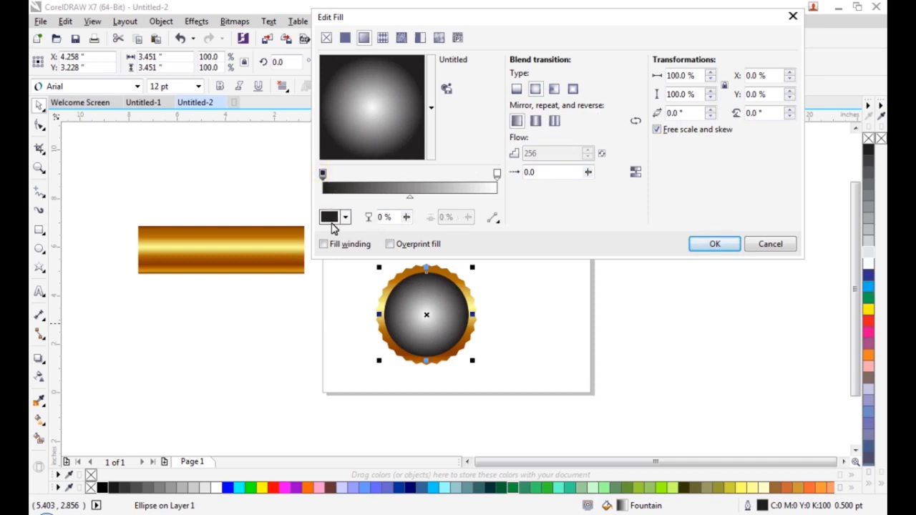
left_click(334, 220)
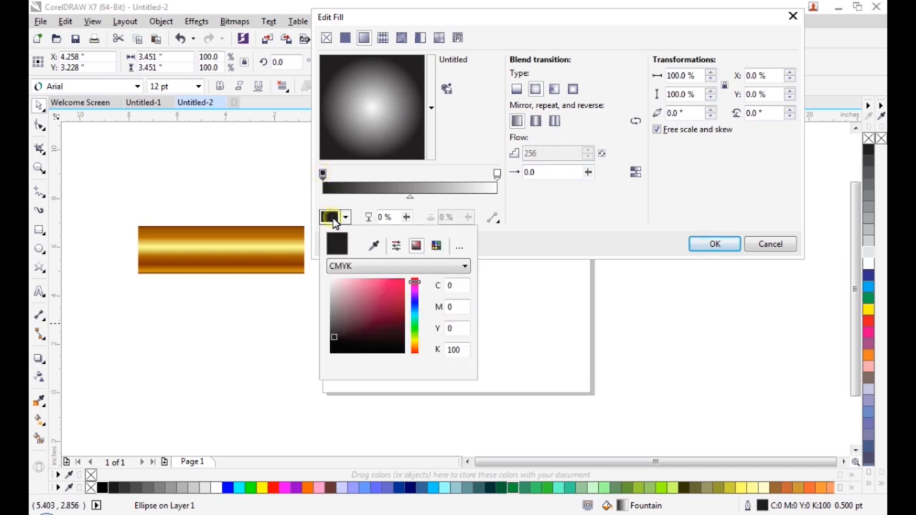
left_click(375, 247)
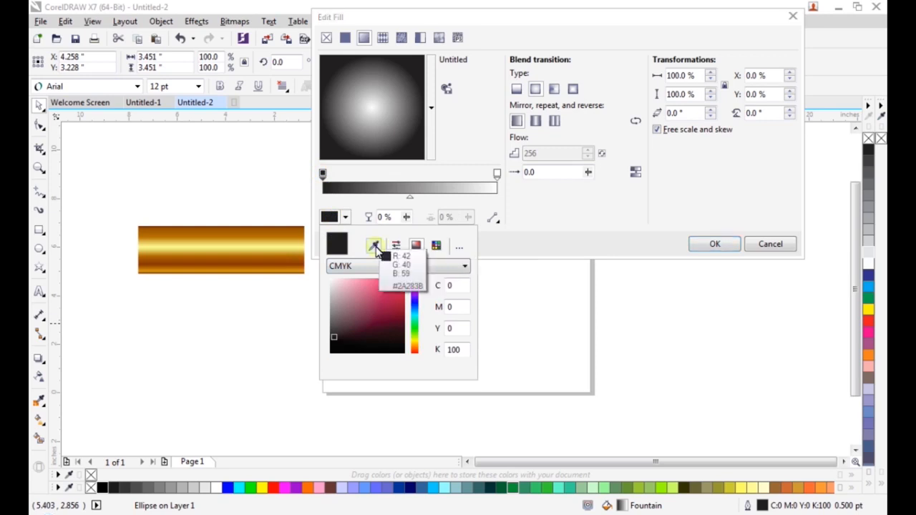
left_click(243, 266)
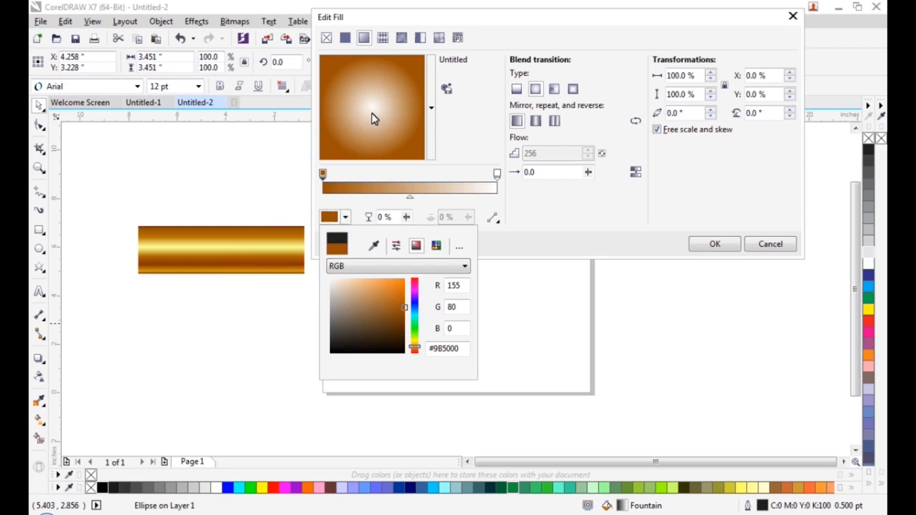
- Set the fountain fill's white centre node to the gold #DABB4F sampled from the gold bitmap and apply the fill
left_click(497, 179)
left_click(497, 173)
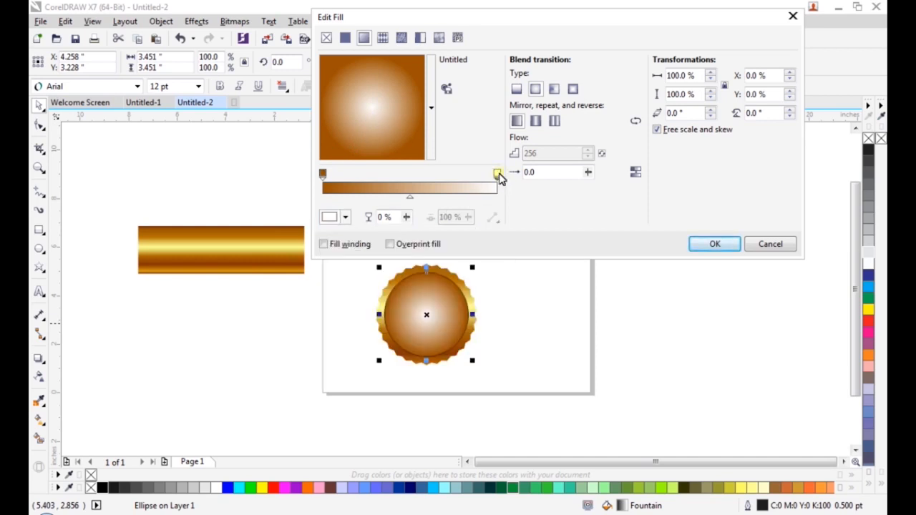
left_click(339, 218)
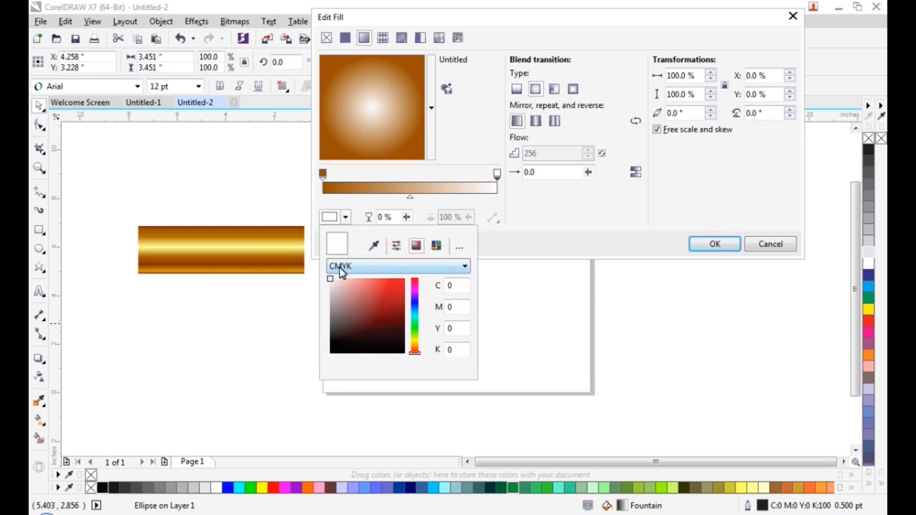
left_click(374, 246)
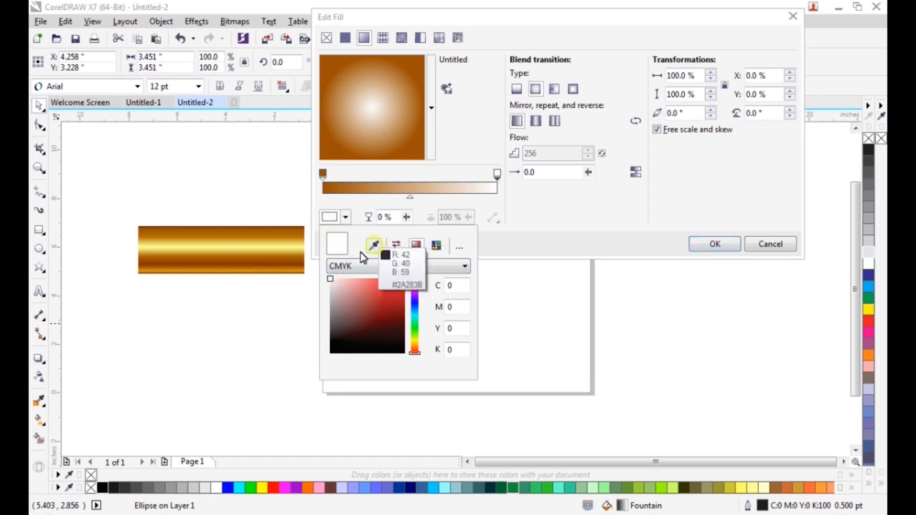
left_click(261, 259)
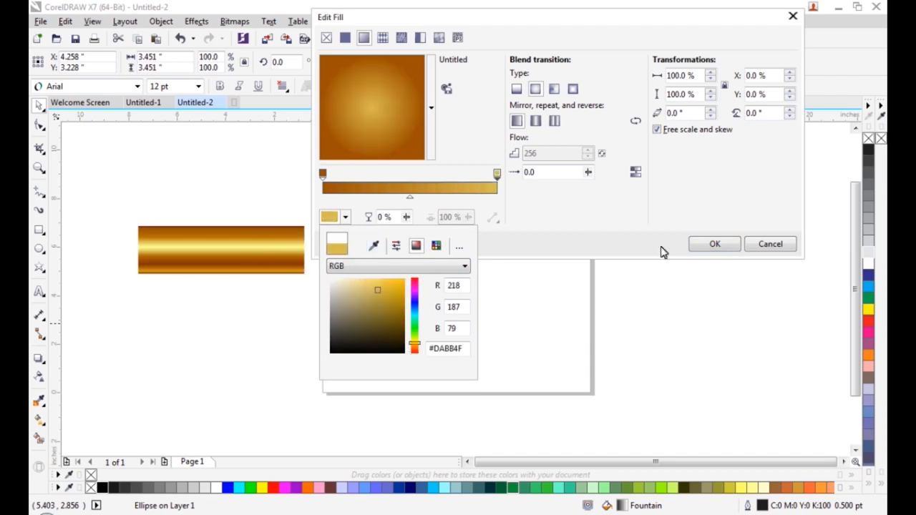
left_click(712, 245)
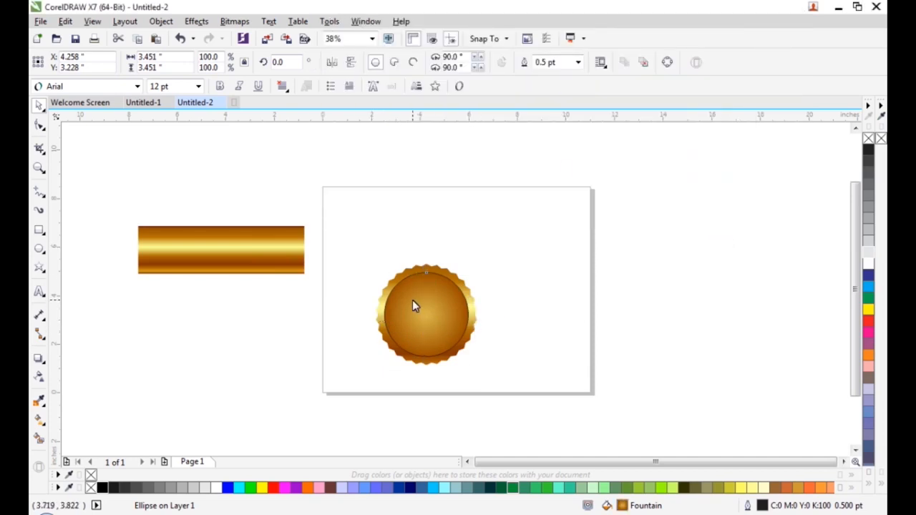
- Set the inner circle's outline width to None
left_click(577, 63)
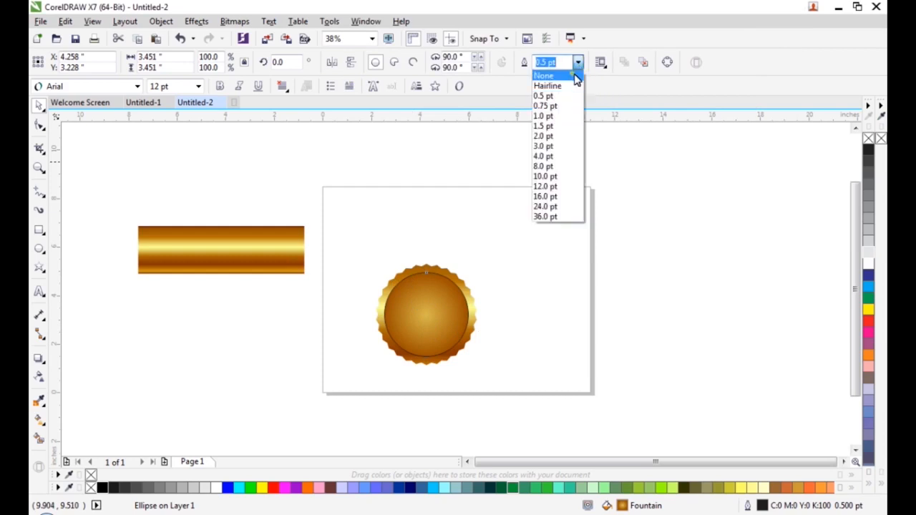
left_click(576, 76)
left_click(662, 235)
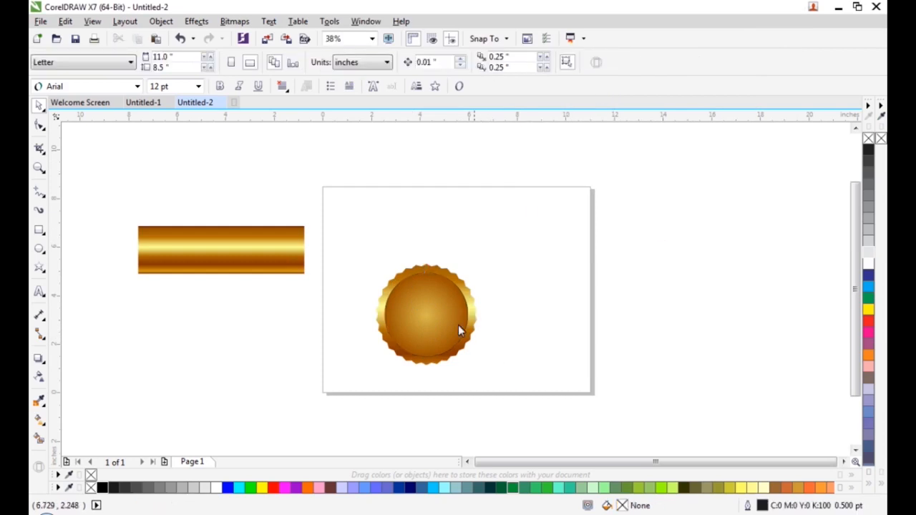
- Apply a drop shadow with the Small Glow preset to the inner circle
left_click(440, 343)
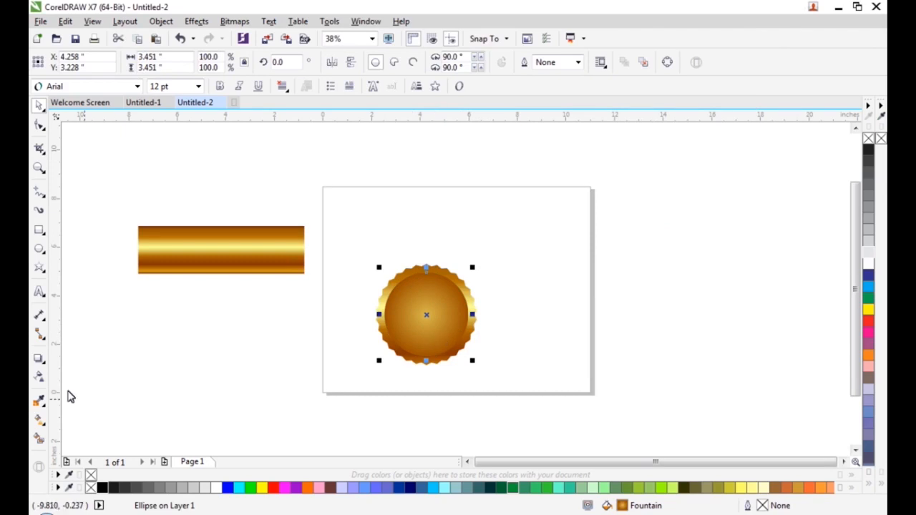
left_click(39, 359)
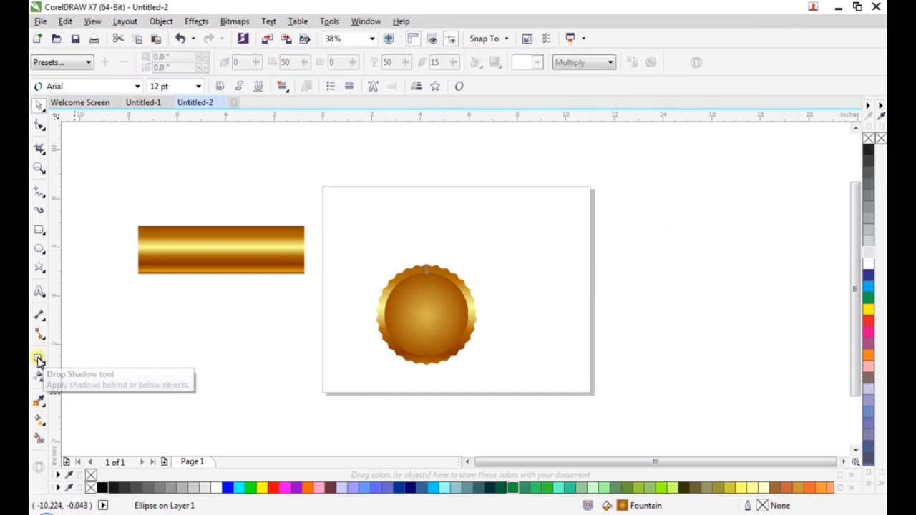
left_click(74, 64)
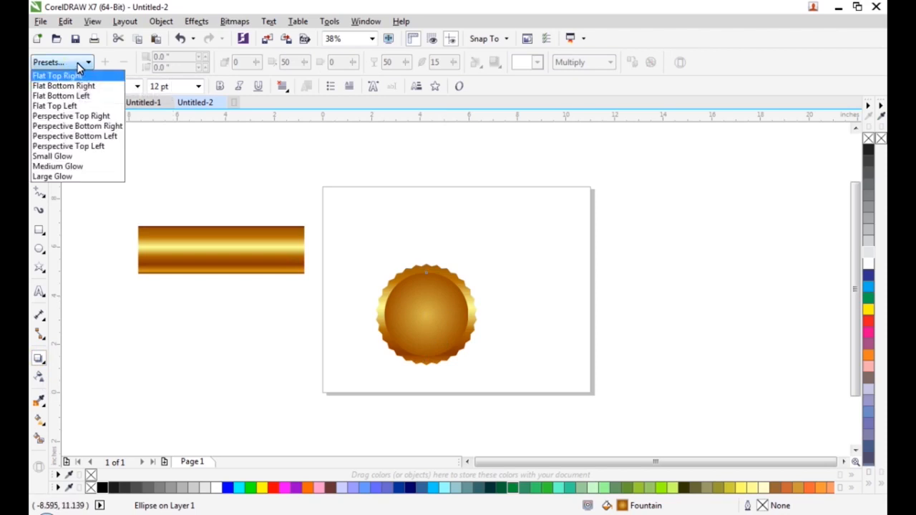
left_click(73, 157)
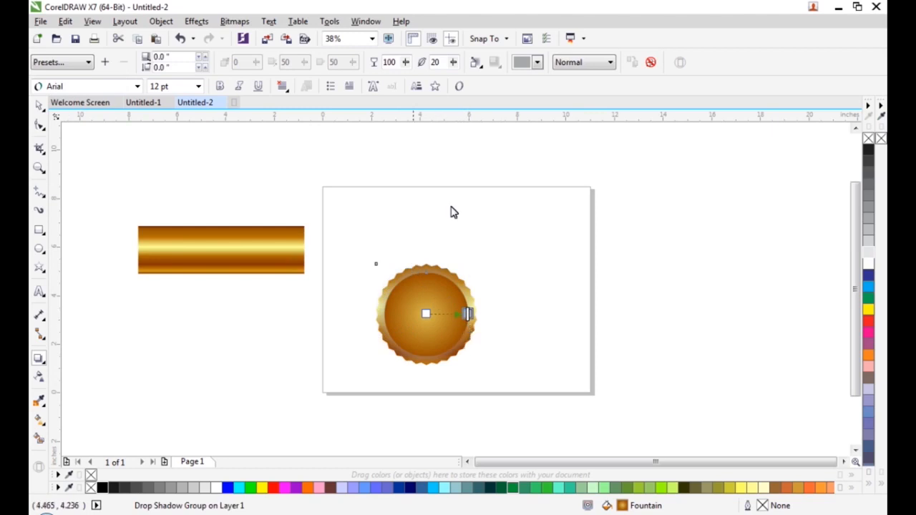
- Set the inner circle's drop shadow colour to black and its feathering to 4
left_click(537, 64)
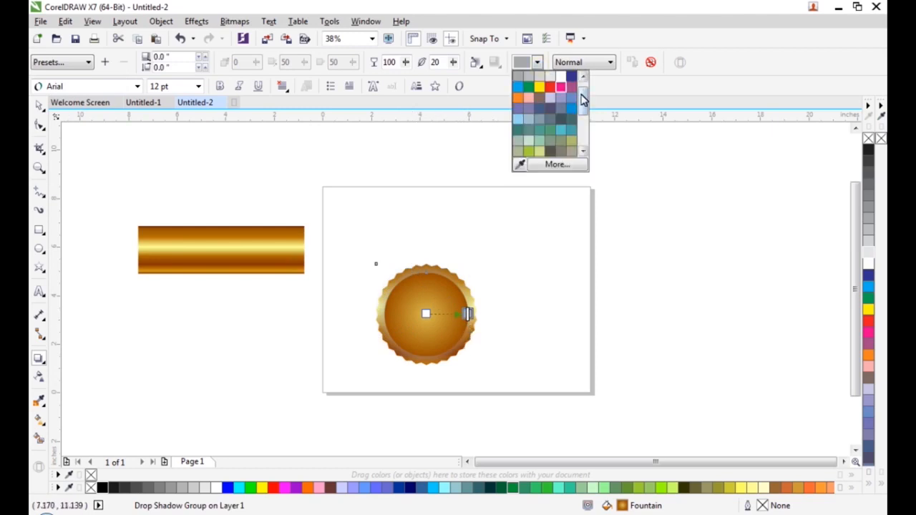
left_click(583, 76)
left_click(518, 76)
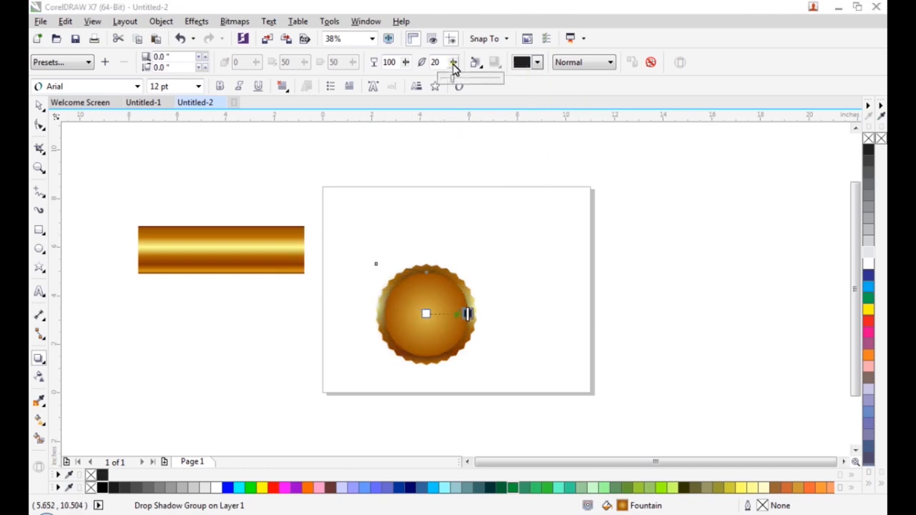
left_click_drag(447, 82, 445, 83)
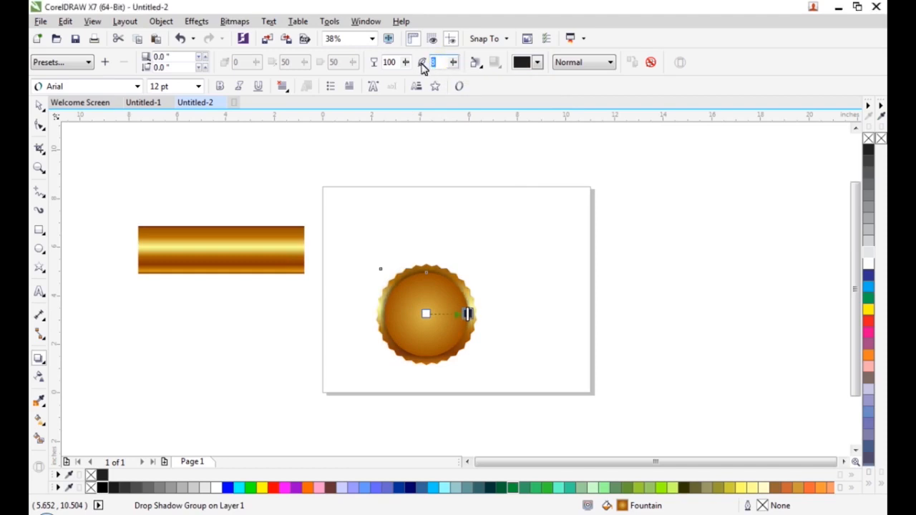
type("4")
key("Return")
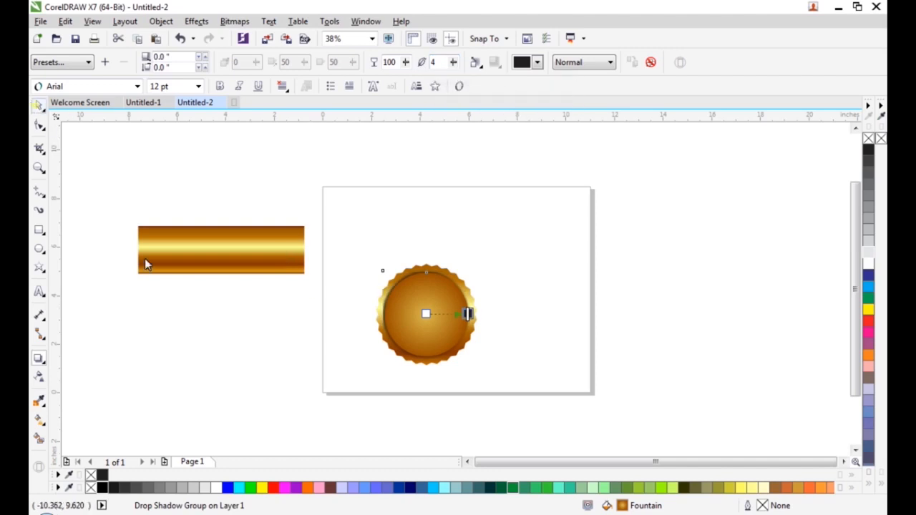
- Group the scalloped seal, the inner circle and its drop shadow into one object
left_click(179, 315)
key("space")
left_click_drag(326, 238, 524, 397)
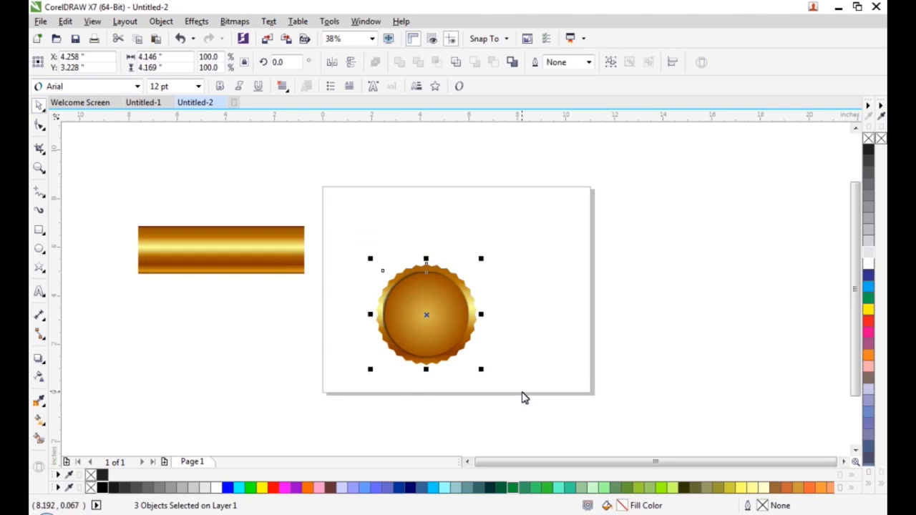
key("ctrl+g")
- Scale the grouped seal down proportionally to about 51% of its size
left_click(529, 356)
left_click(428, 329)
left_click_drag(481, 369, 465, 352)
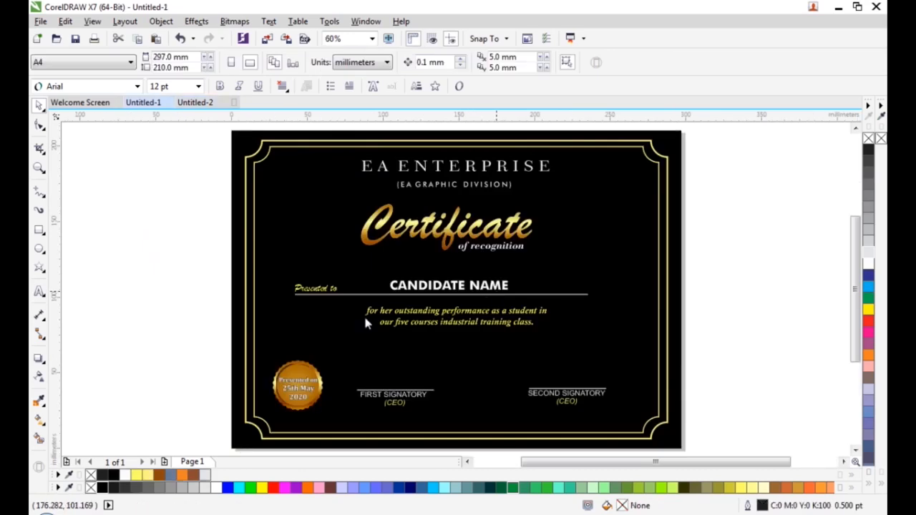
- Paste the seal into the Untitled-1 certificate and place it between the two signature lines, centred at about X 141 mm, Y 51 mm
key("ctrl+v")
mouse_move(369, 291)
left_mouse_down()
mouse_move(367, 351)
mouse_move(337, 382)
left_mouse_up()
left_click(151, 348)
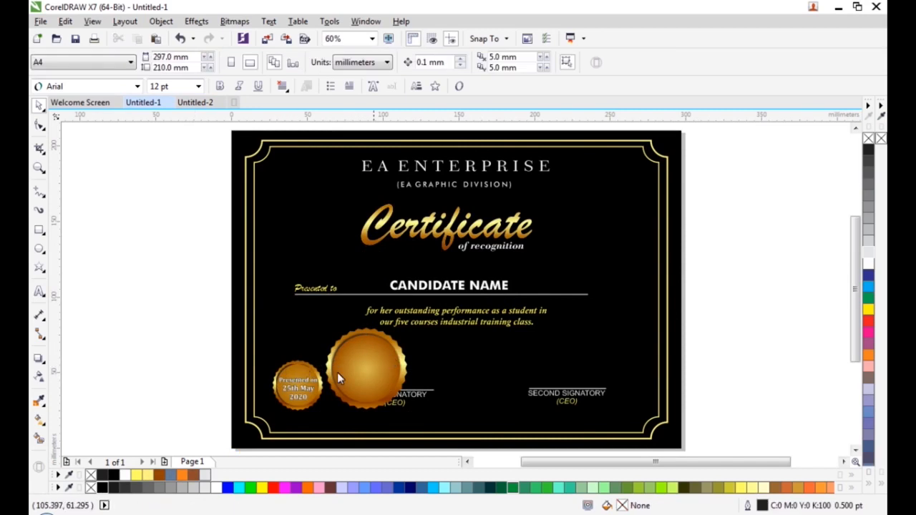
left_click_drag(364, 359, 456, 367)
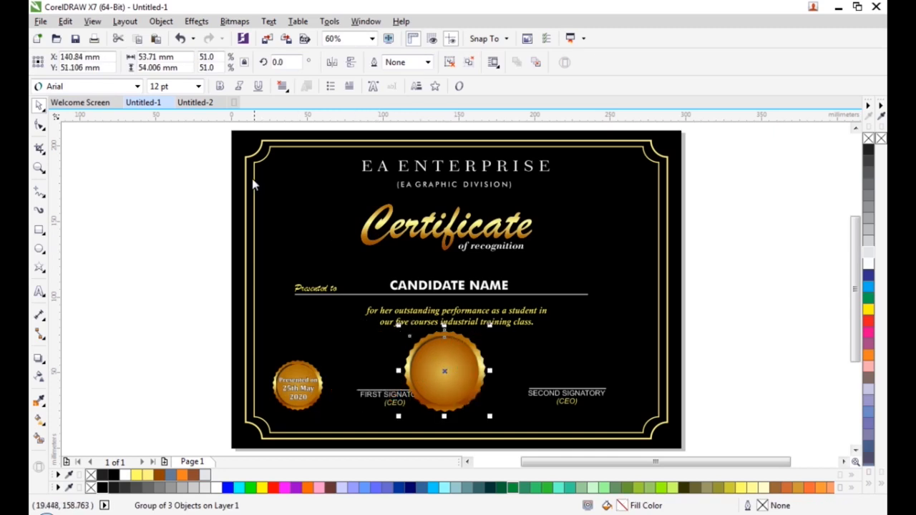